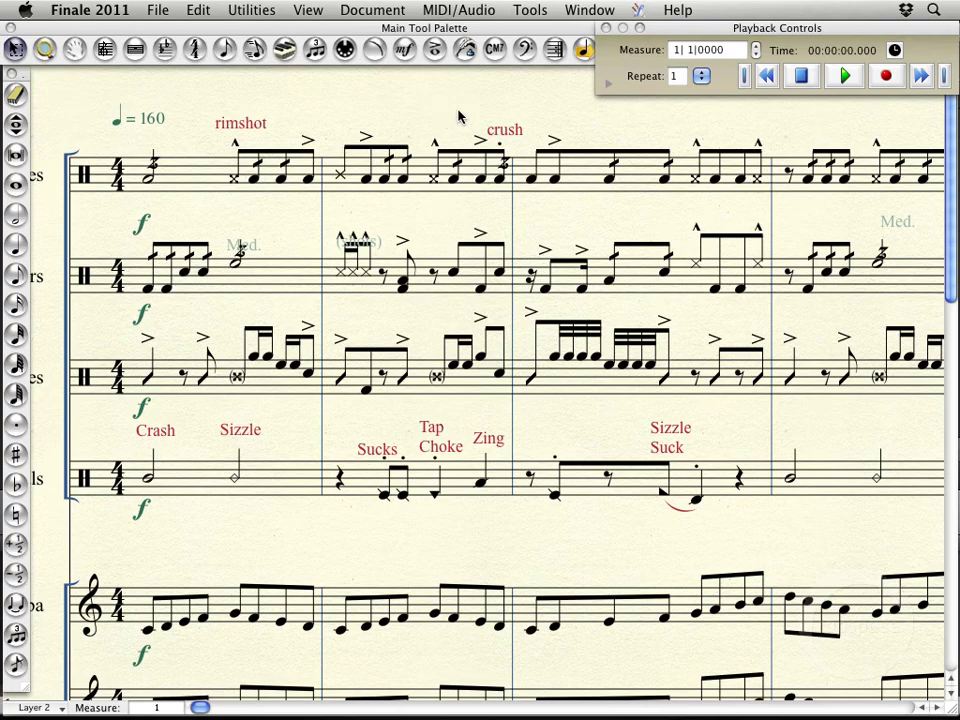
Expand Playback Controls, keep Human Playback on Marching Band, and save the Default Prefs HP Preferences
left_click(608, 85)
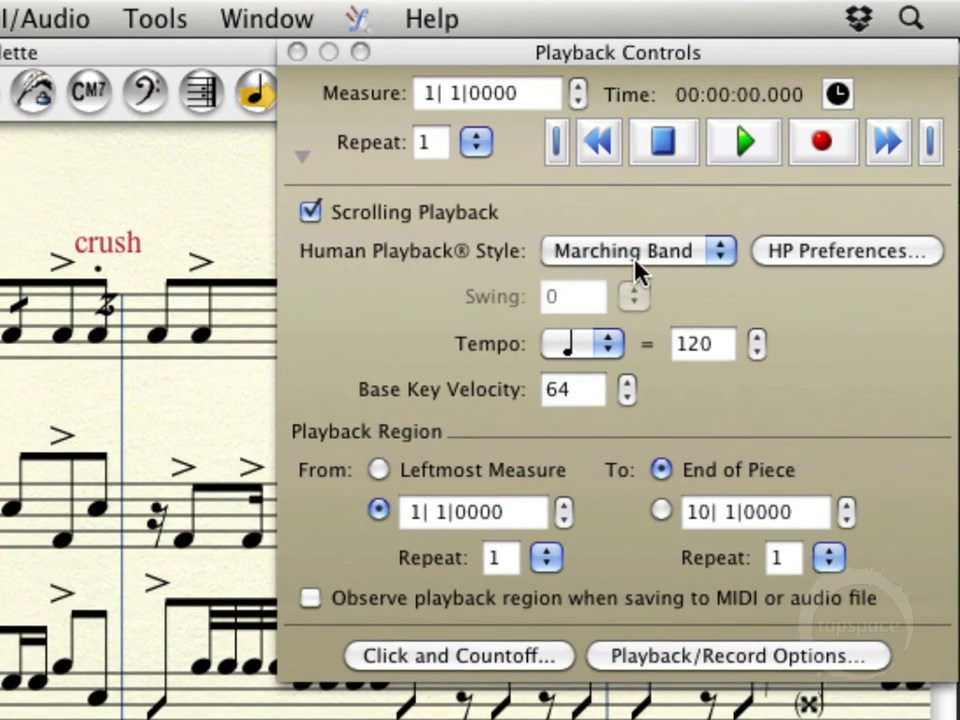
left_click(643, 254)
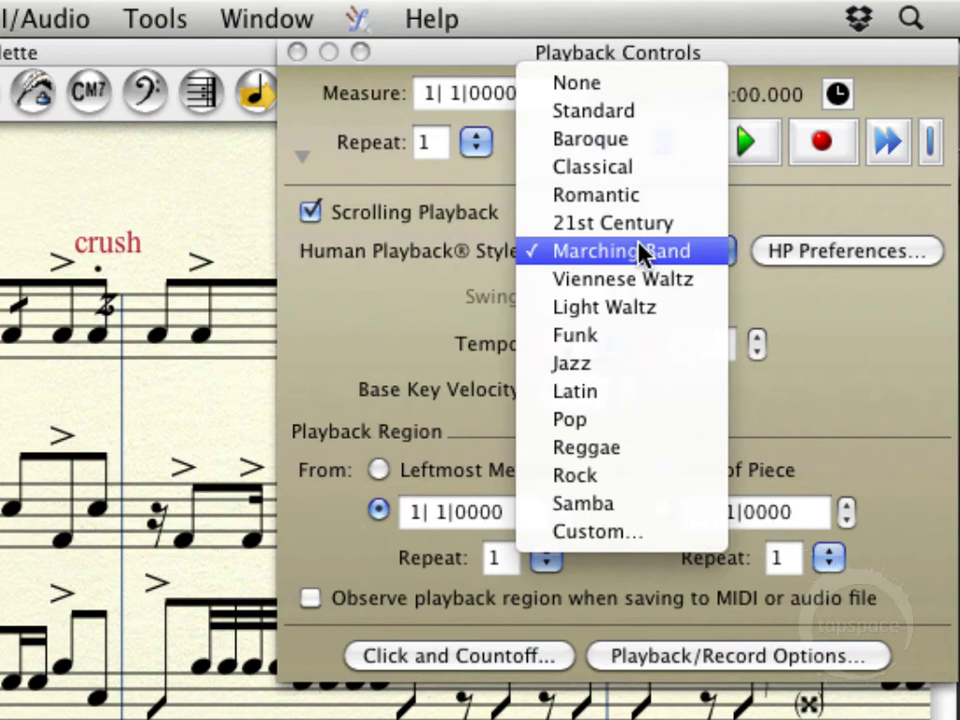
left_click(640, 252)
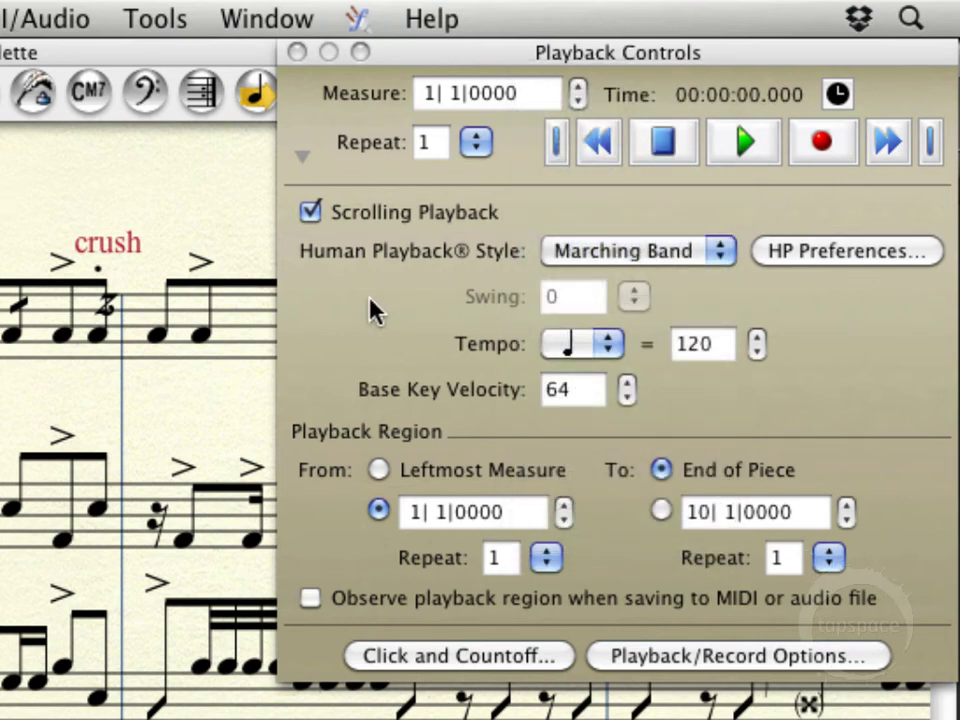
left_click(853, 255)
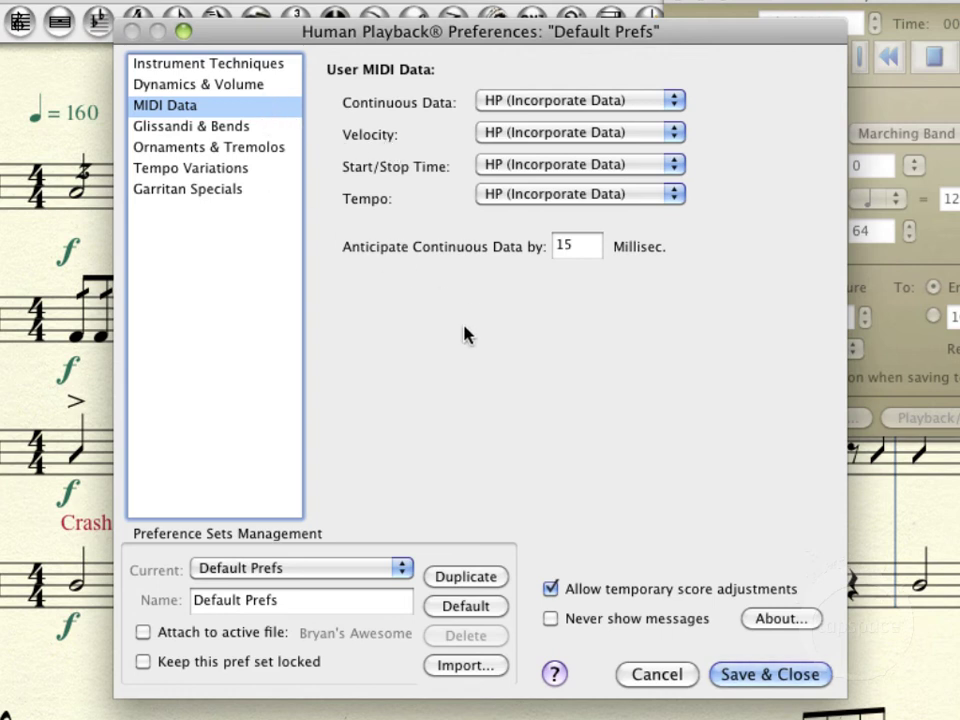
left_click(767, 678)
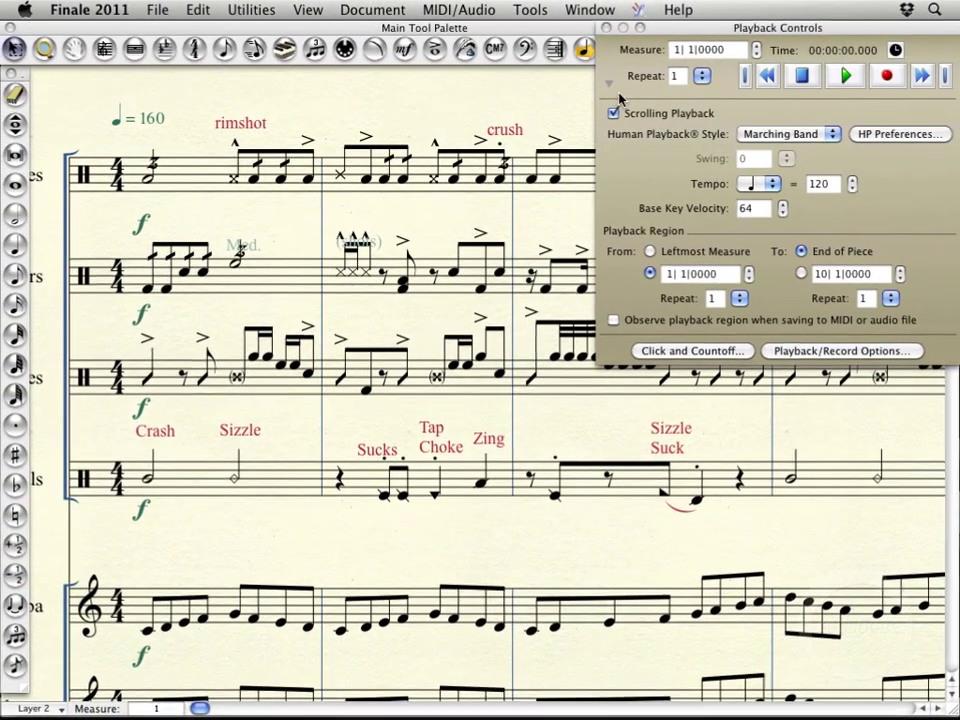
Collapse Playback Controls and play a few seconds of the Marching Band playback from measure 1
left_click(608, 84)
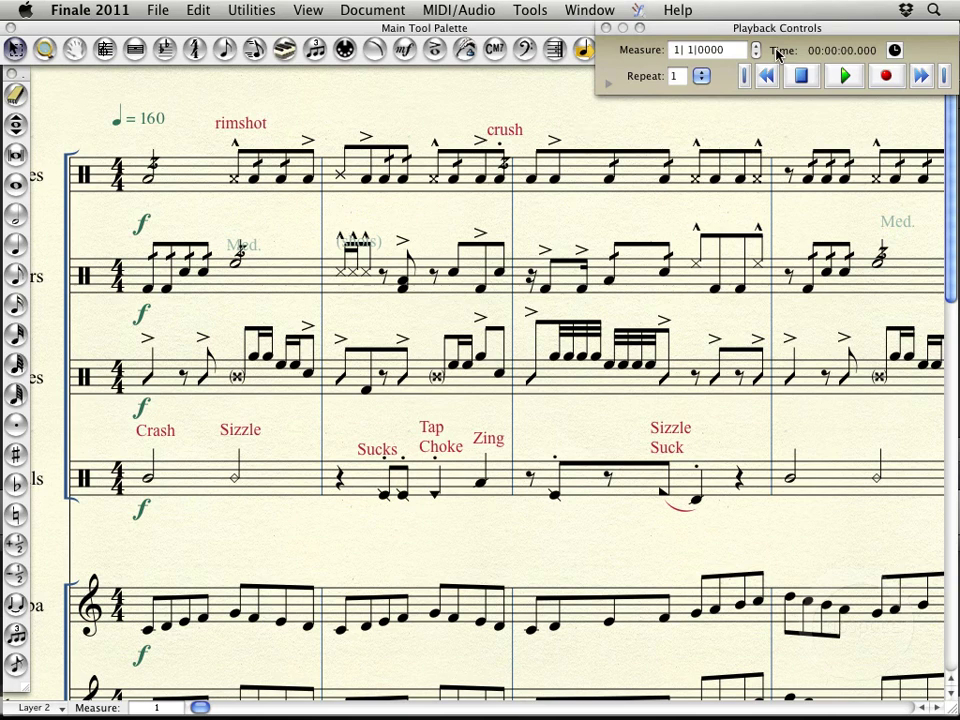
left_click(845, 76)
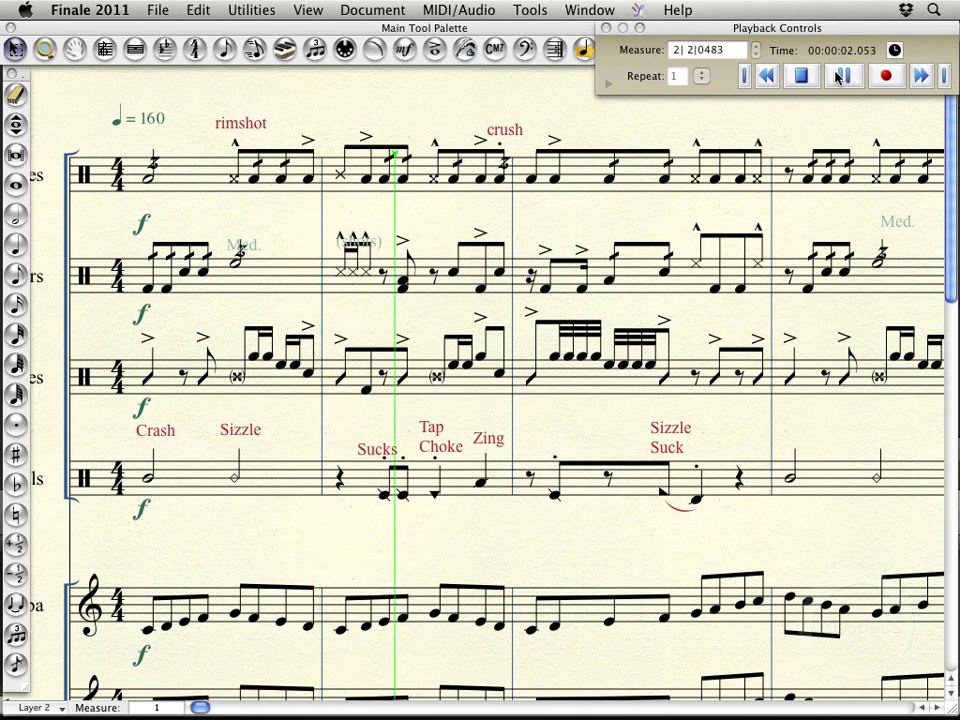
left_click(810, 78)
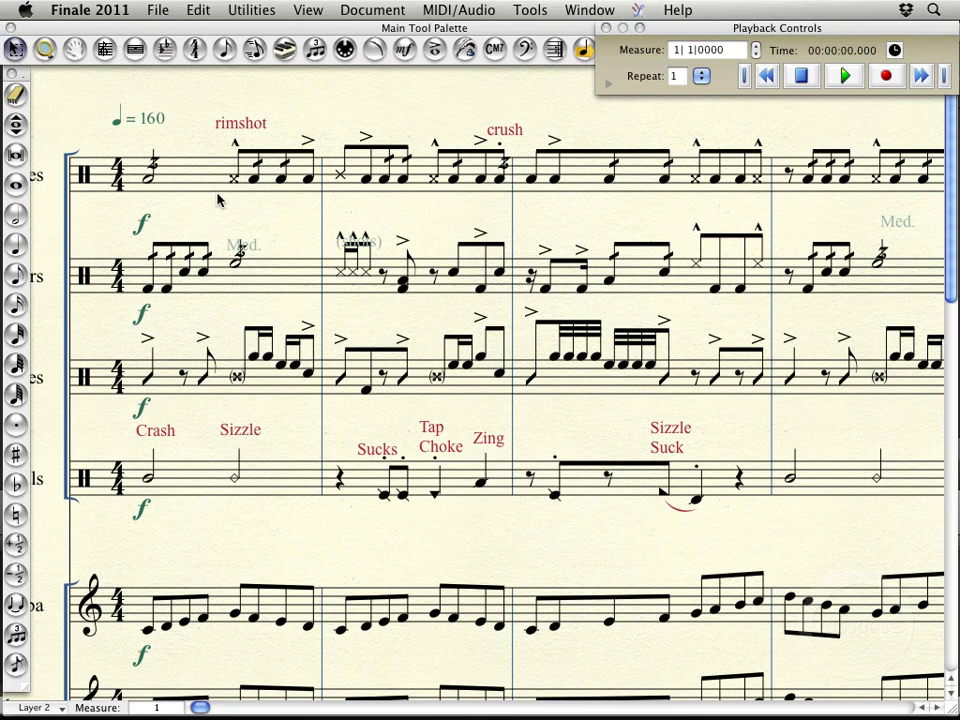
Change the Human Playback style to None
left_click(609, 85)
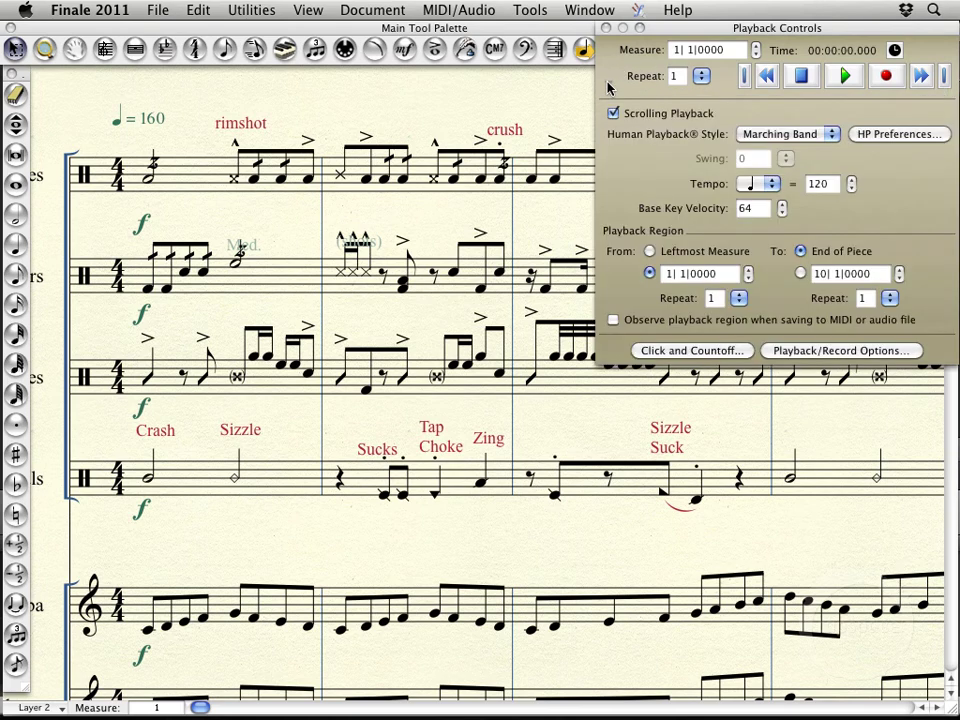
left_click(780, 134)
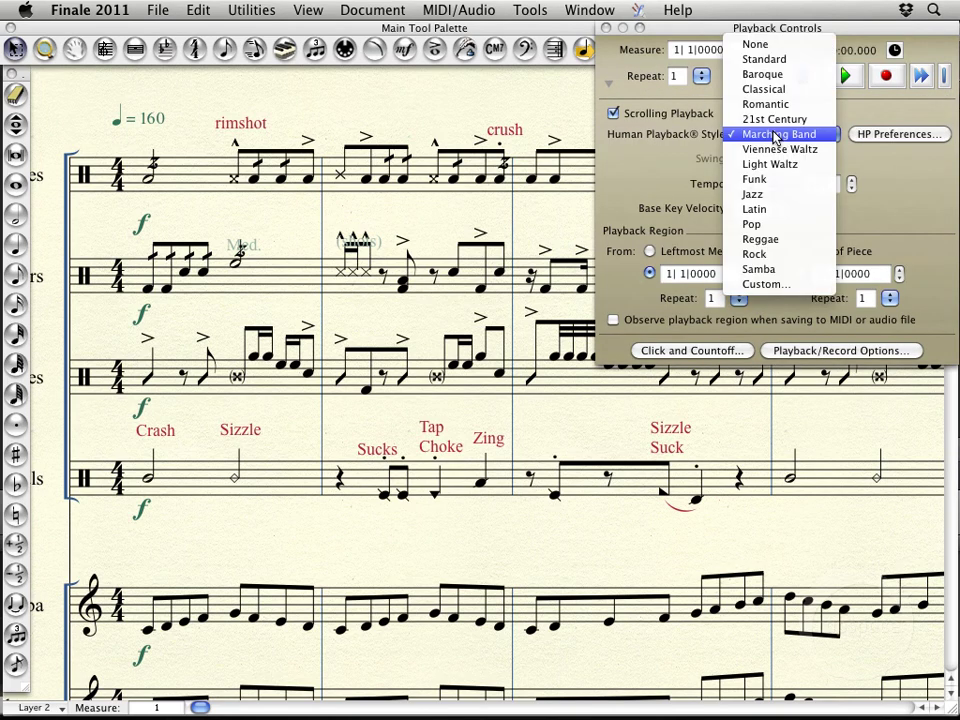
left_click(756, 44)
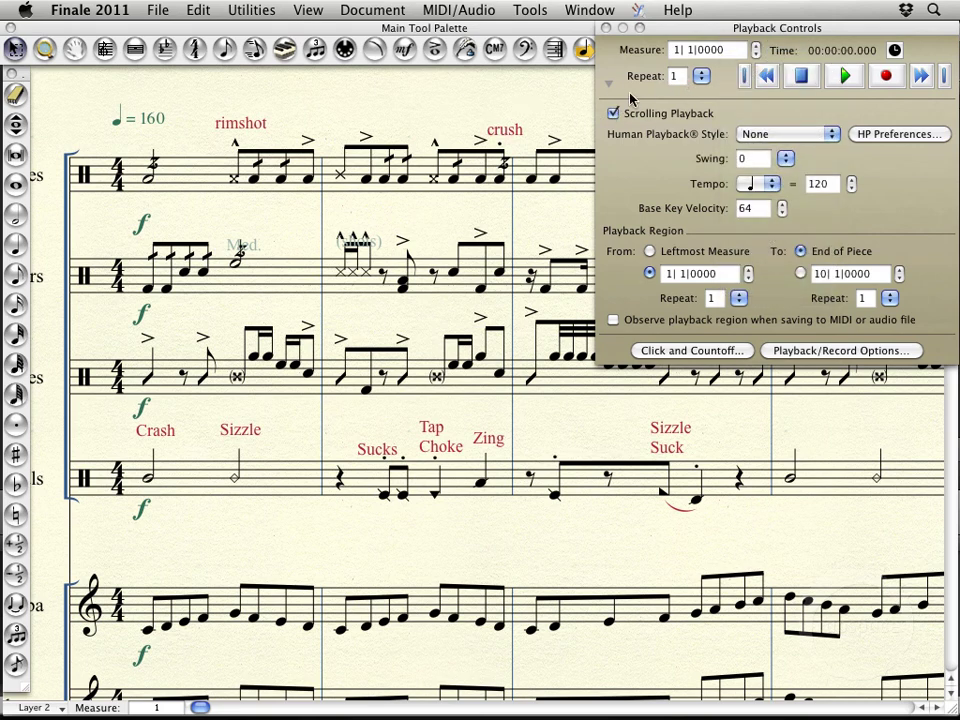
Play a short stretch without Human Playback, then stop and show the style list again
left_click(609, 85)
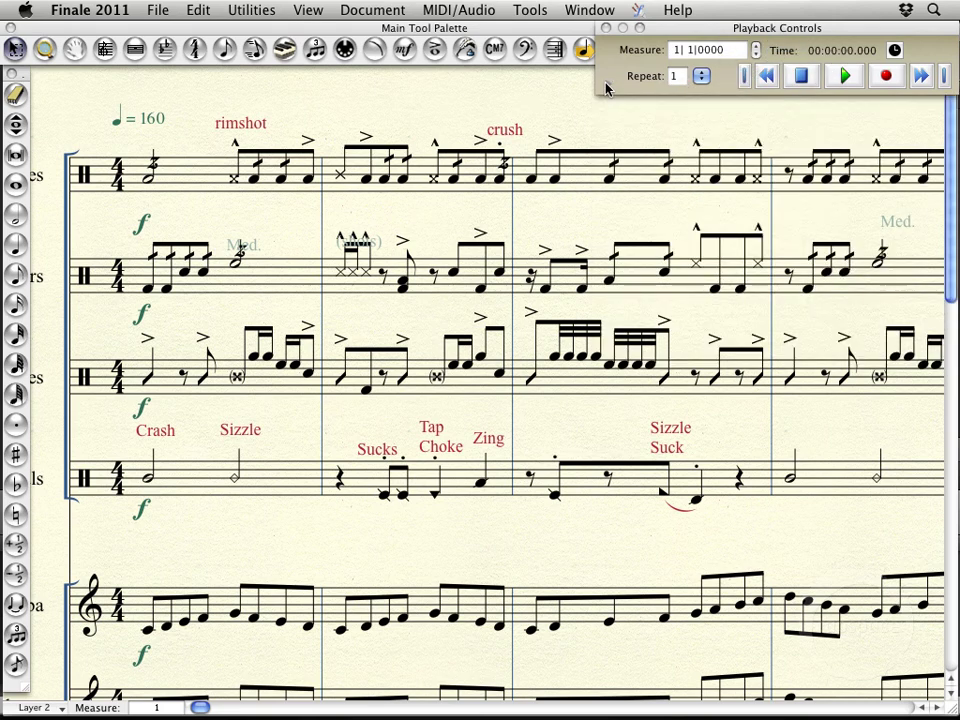
left_click(843, 76)
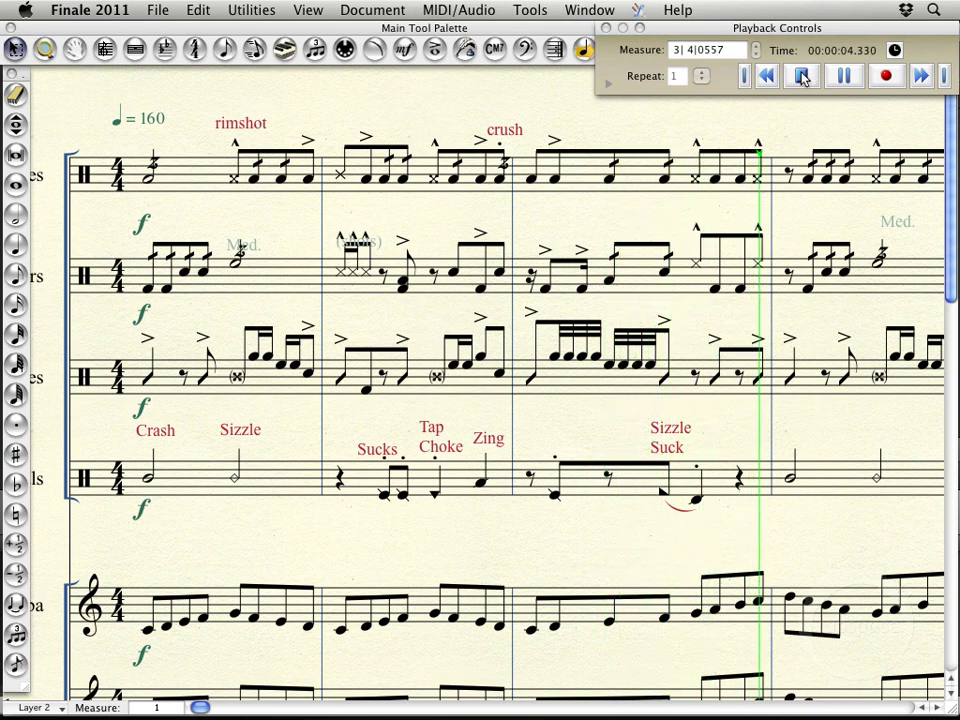
left_click(802, 77)
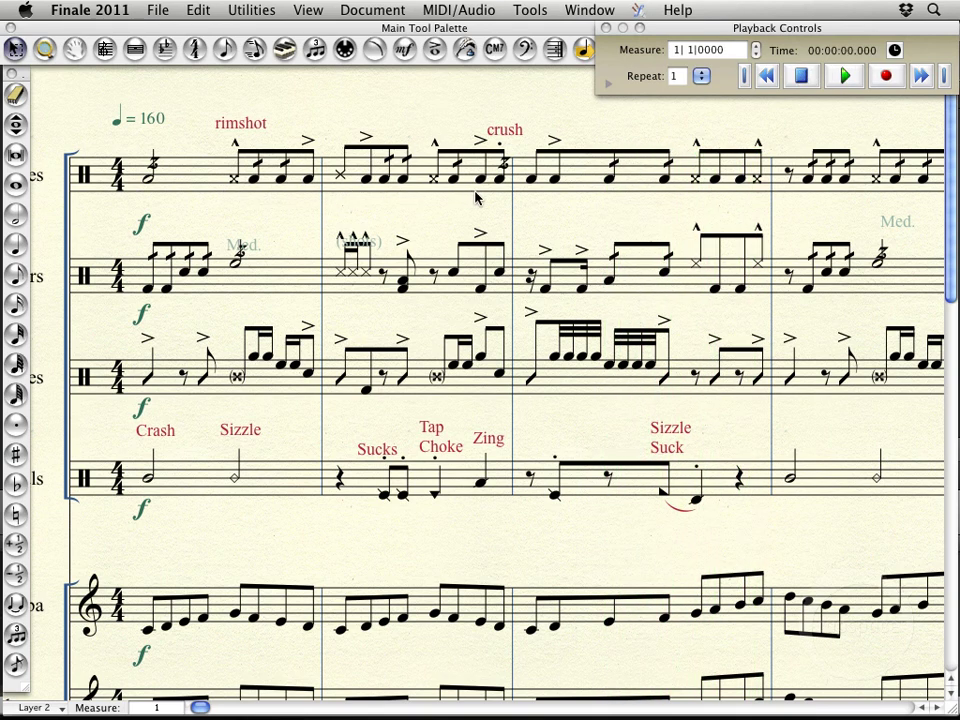
left_click(609, 88)
left_click(746, 133)
Restore Marching Band, collapse the controls, and scroll to the final measures with the cymbal roll
left_click(790, 163)
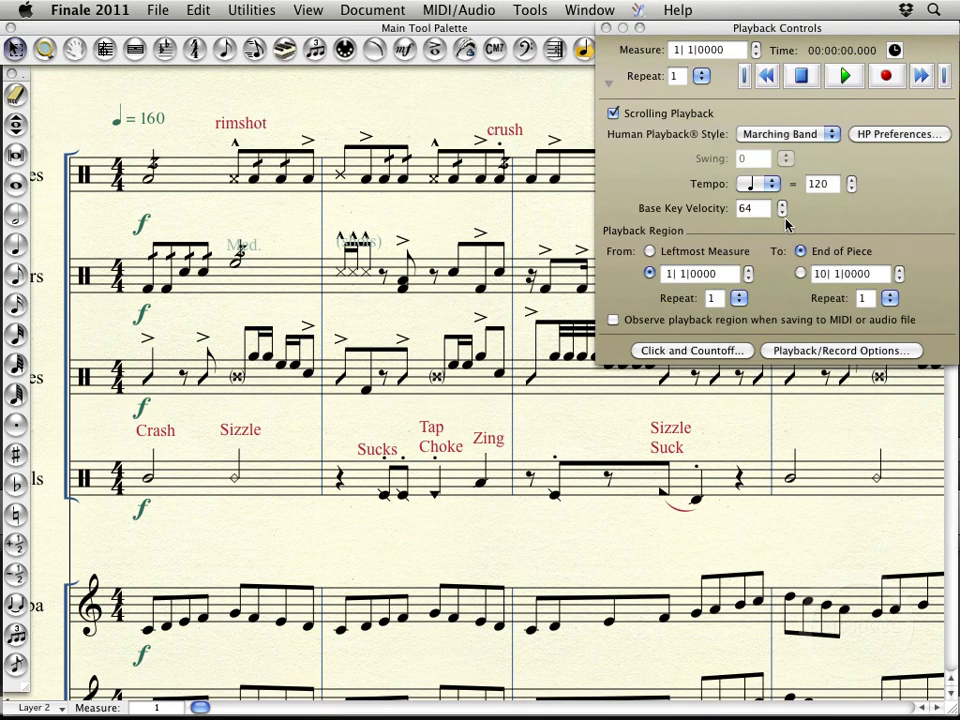
left_click(609, 86)
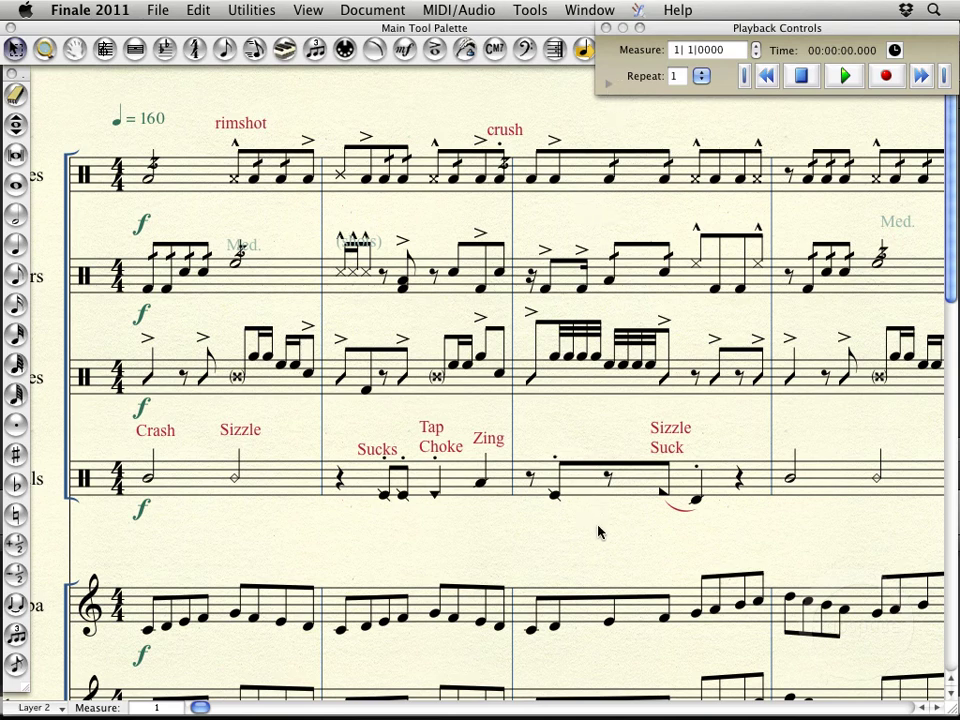
scroll(598, 532, "down", 6)
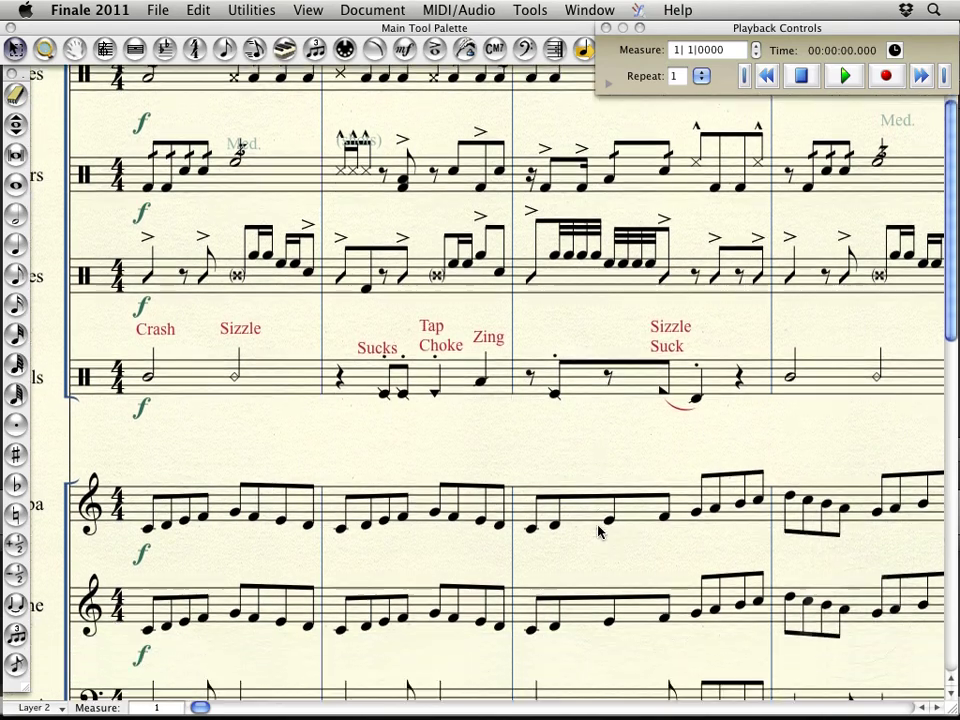
scroll(598, 532, "down", 3)
scroll(598, 532, "right", 10)
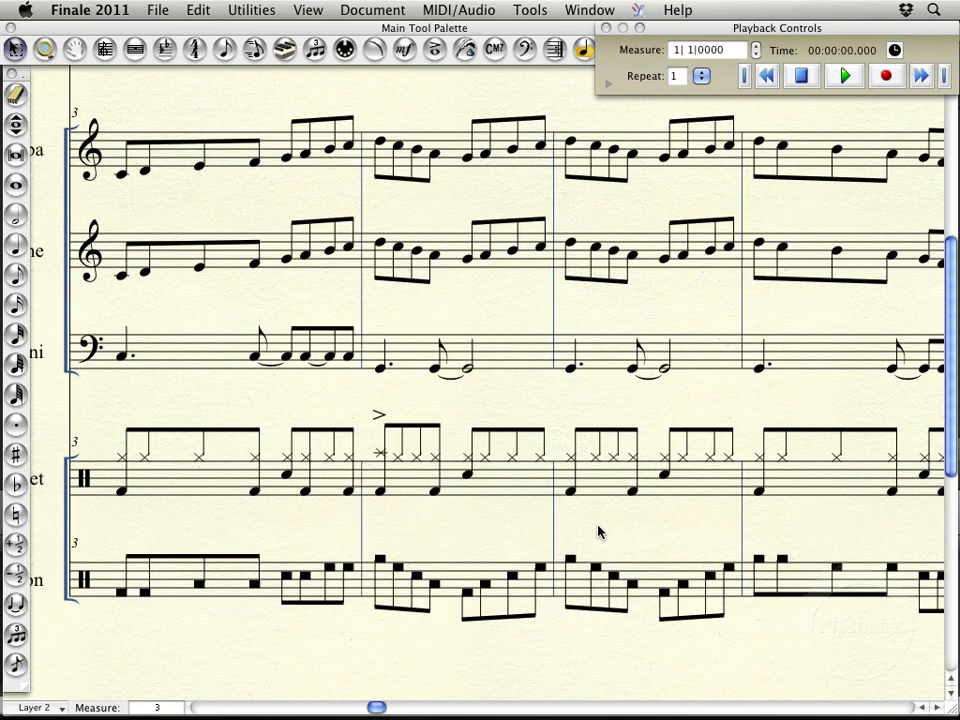
scroll(598, 532, "right", 3)
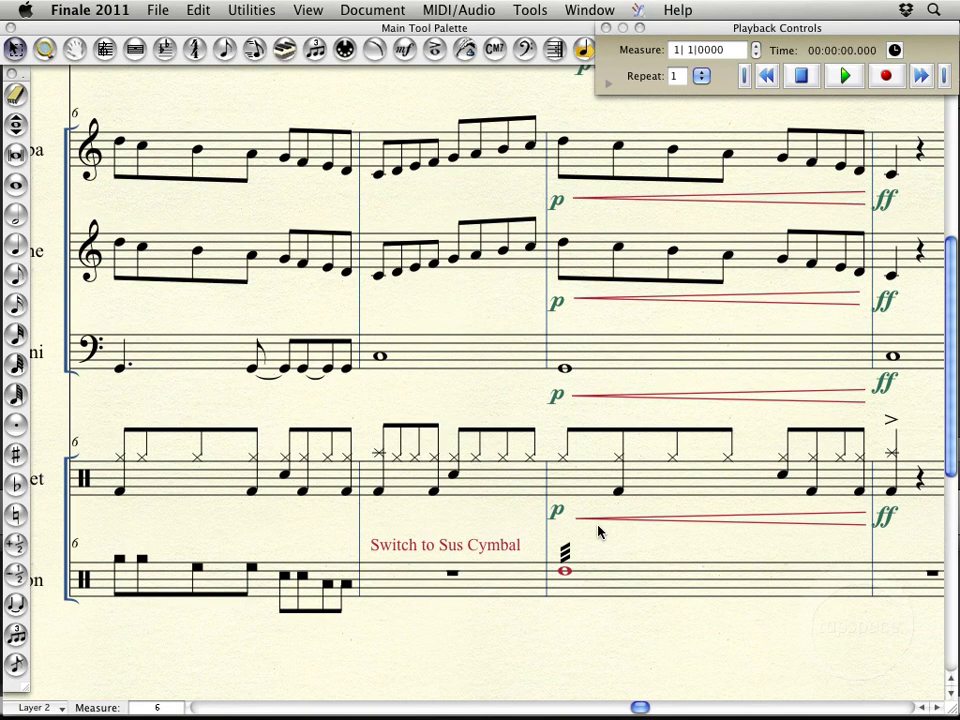
scroll(598, 532, "right", 3)
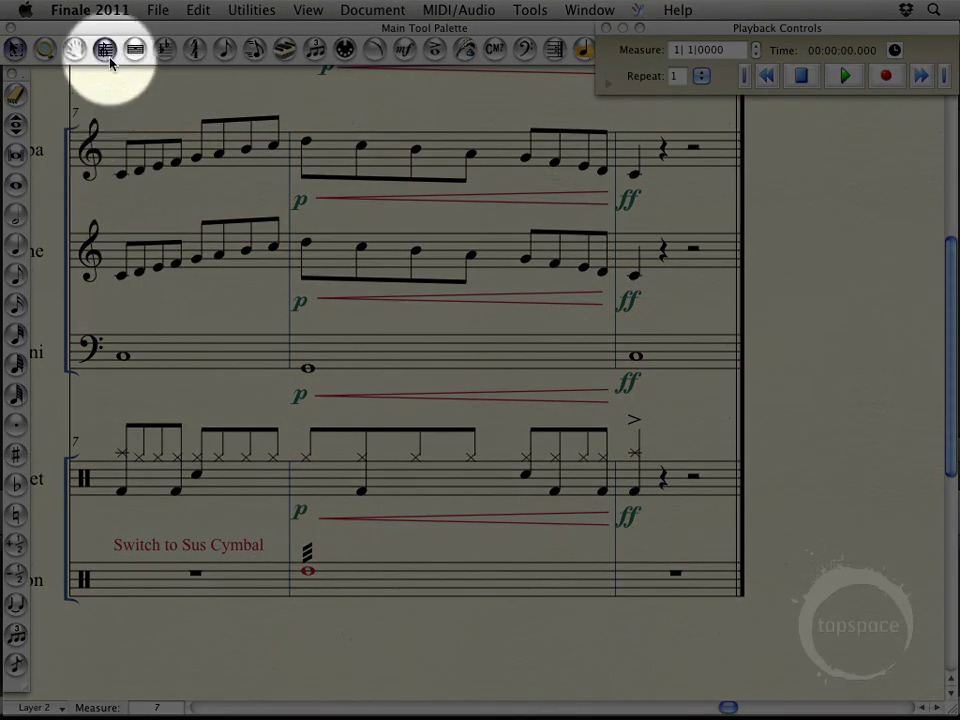
Inspect the 028. VDL Cymbal Combo staff style on the bottom staff with the Staff tool, without changing it
left_click(104, 49)
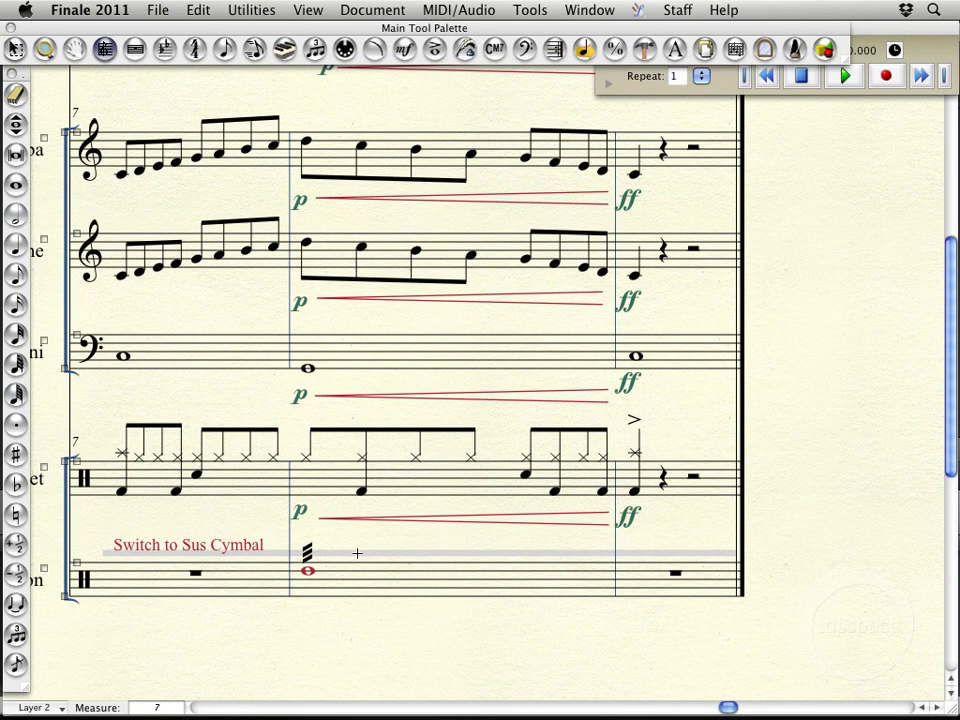
double_click(357, 553)
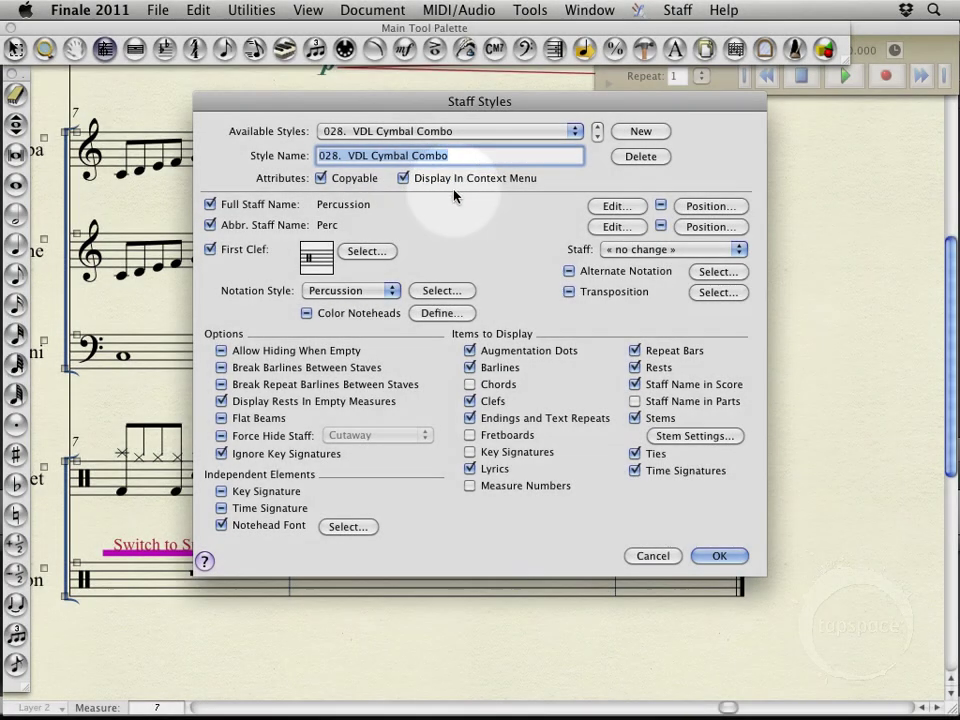
left_click(655, 556)
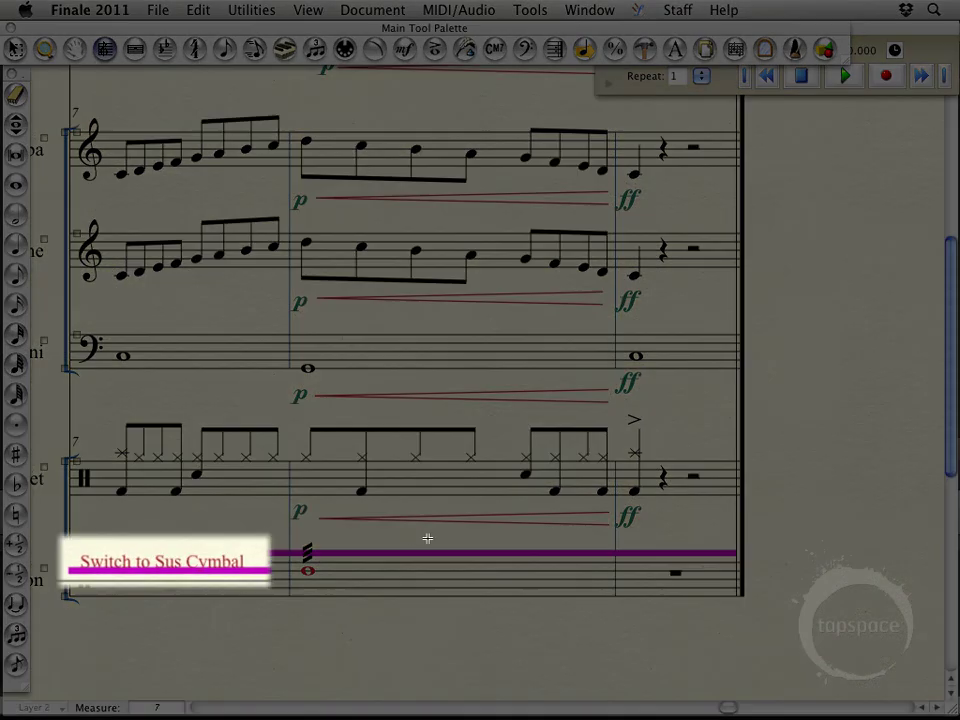
left_click(405, 538)
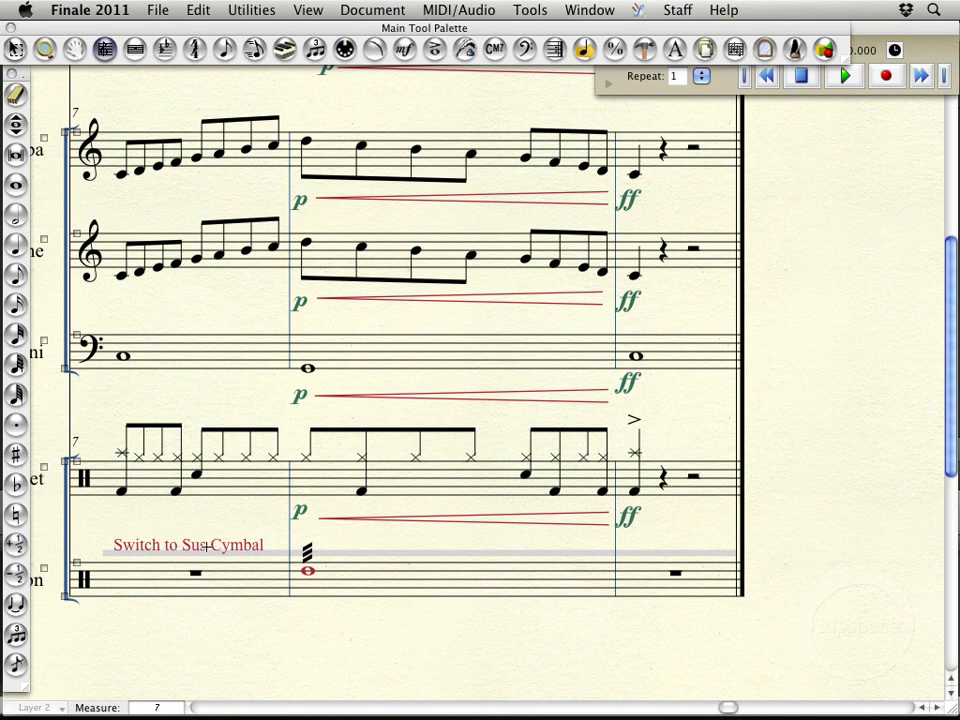
Set the playback start measure to 8
left_click(742, 62)
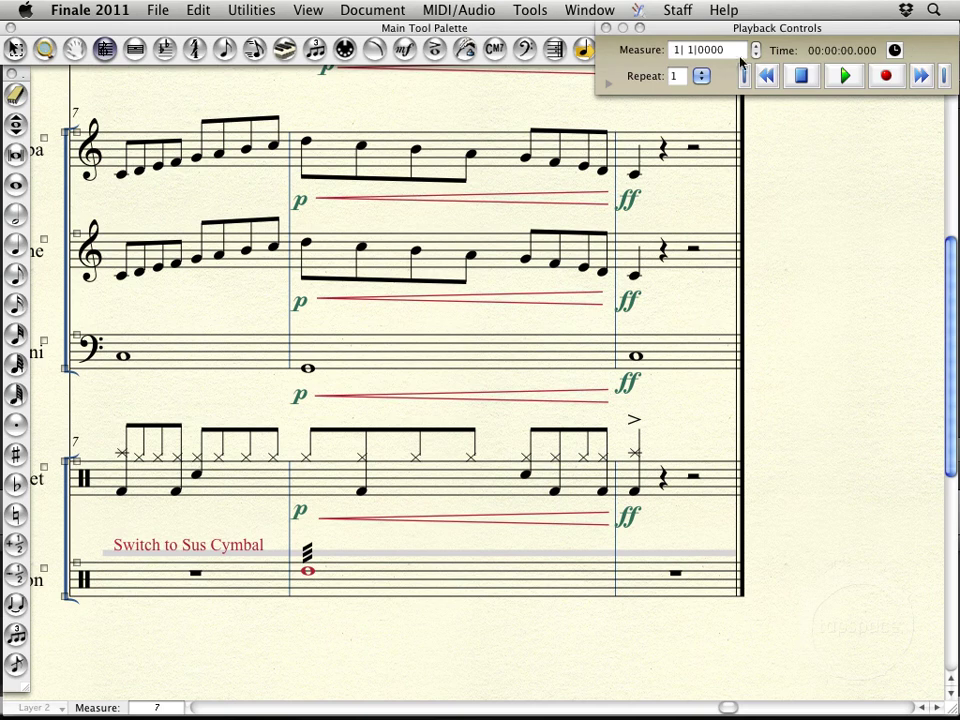
left_click(681, 52)
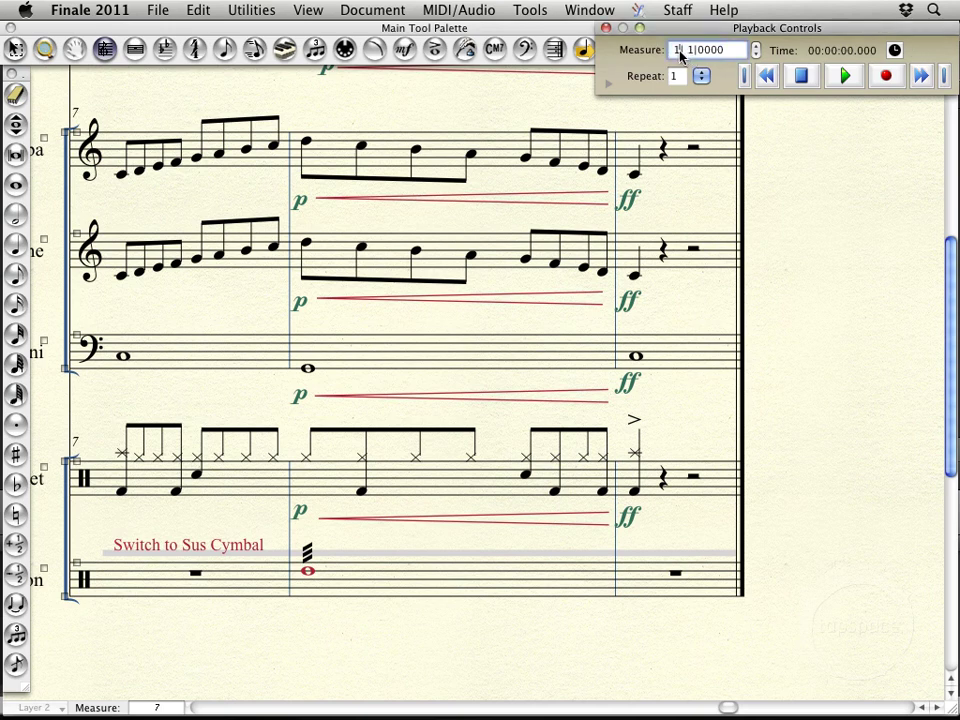
type("8")
key("Return")
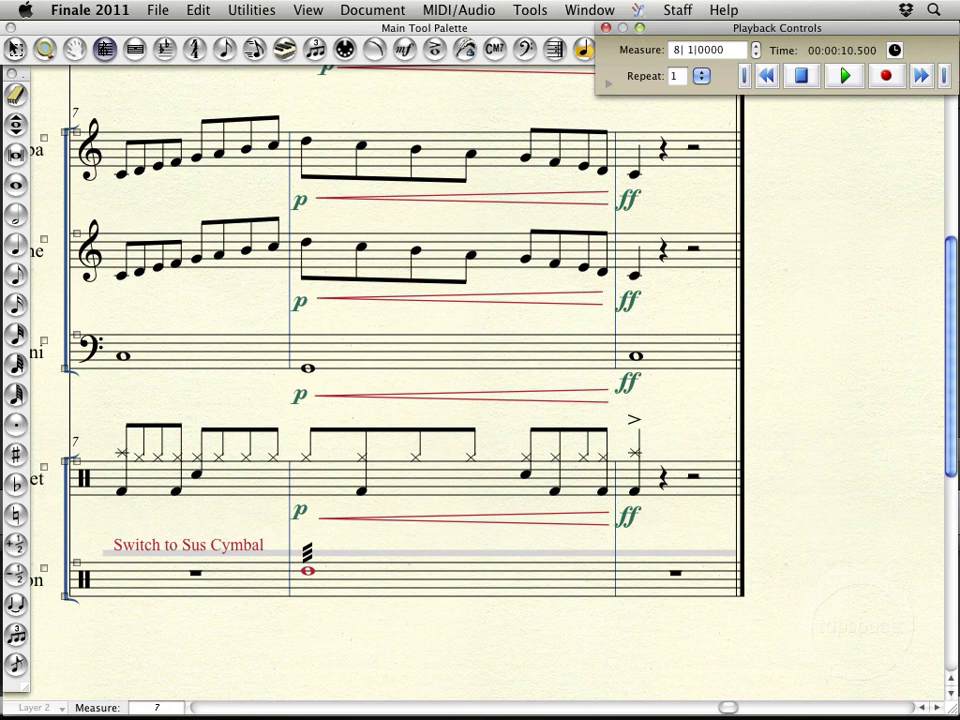
In the Mixer, un-solo Snares and Tenors so only percussion stays soloed
key("super+alt+m")
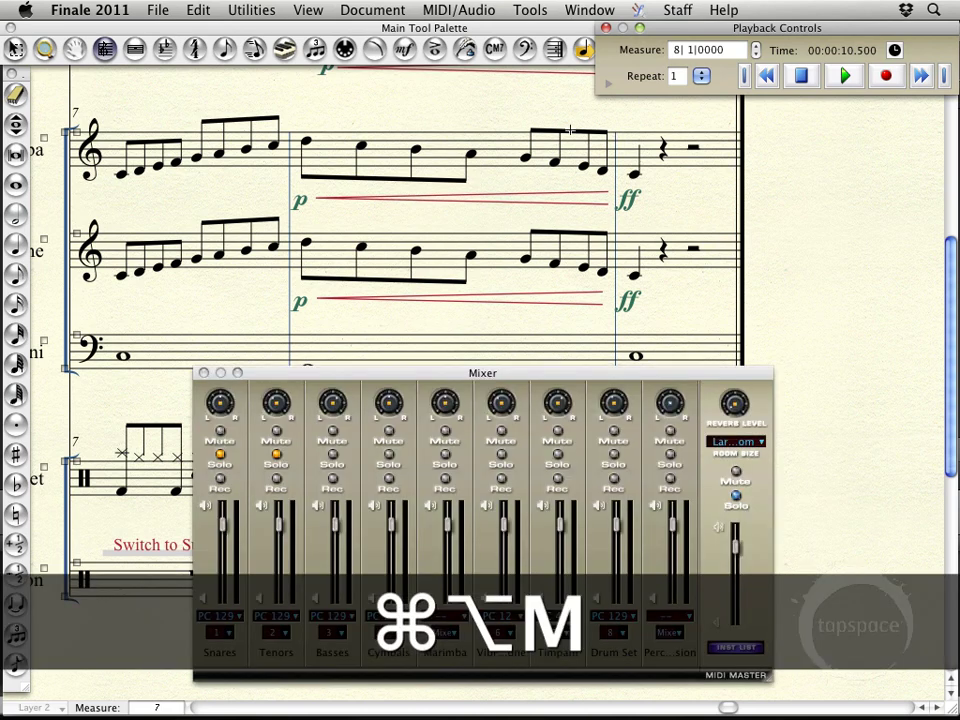
left_click(219, 454)
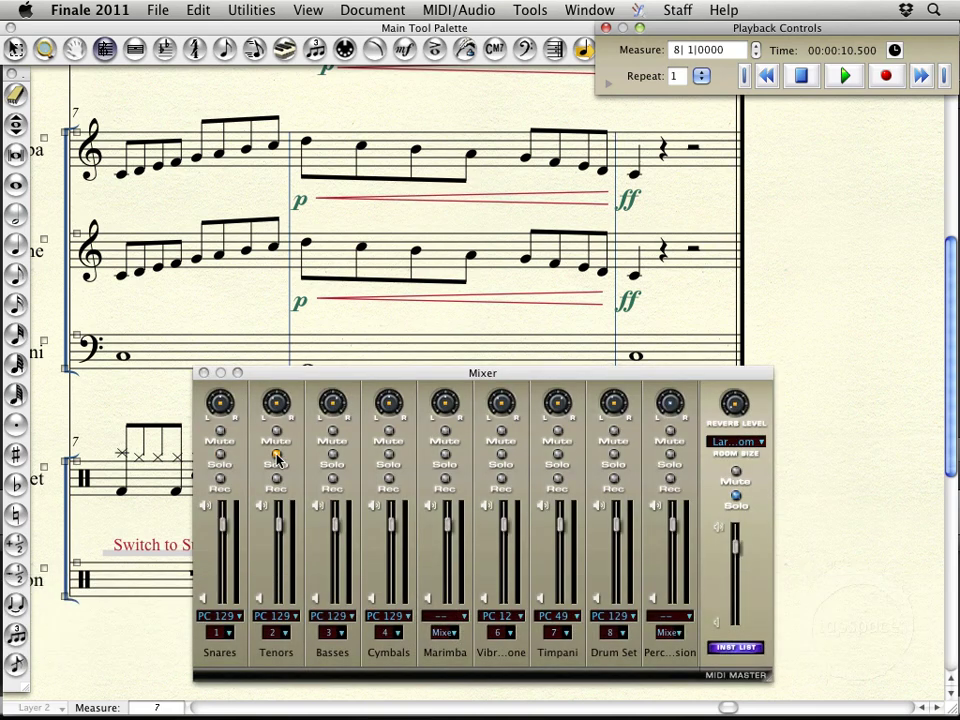
left_click(277, 456)
left_click(204, 372)
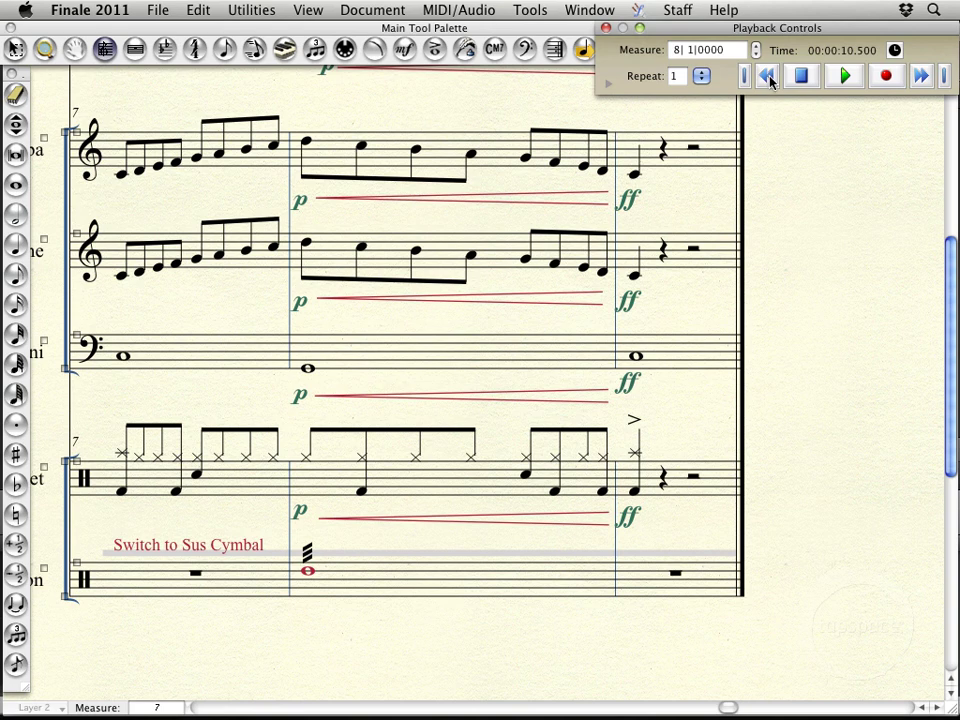
Play the ending from measure 8 to hear the suspended cymbal roll, then stop
left_click(843, 77)
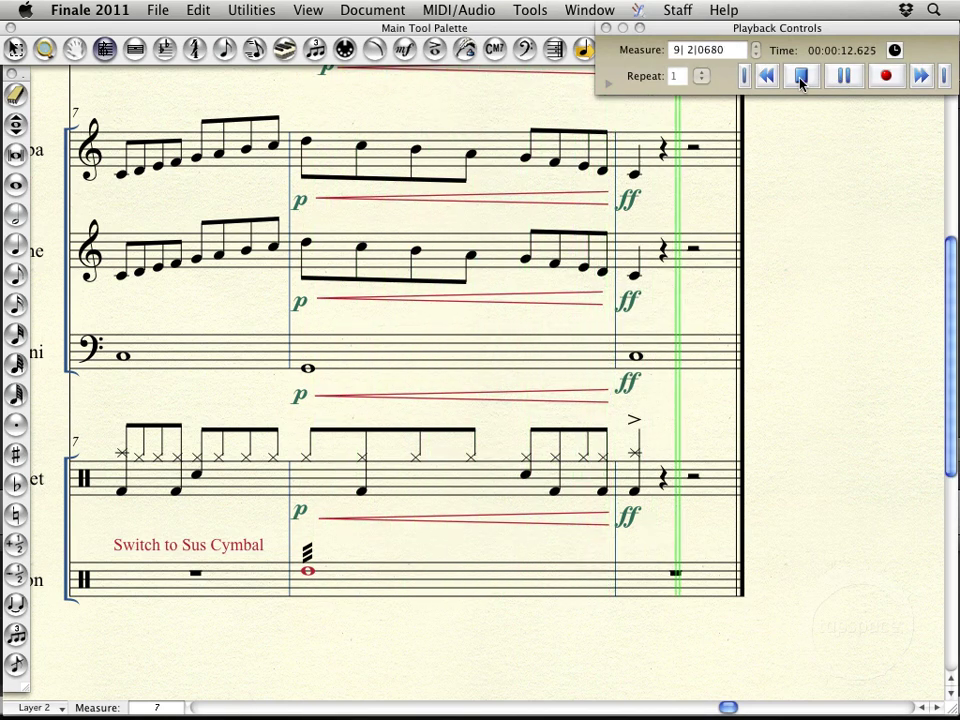
left_click(800, 78)
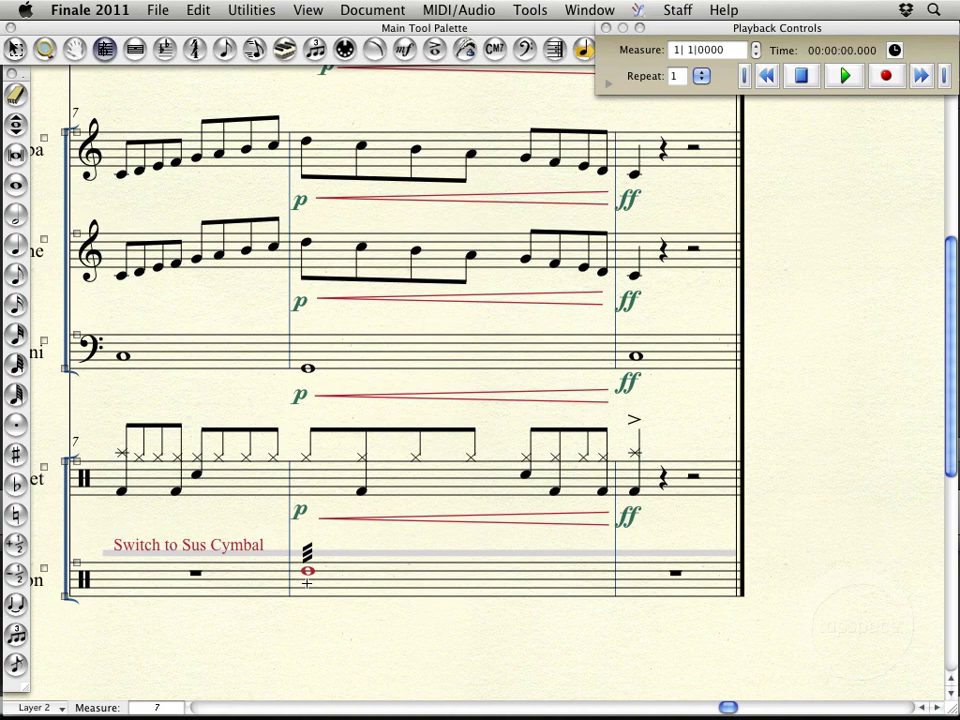
Scroll back to measure 1 at the top of the score
scroll(307, 582, "left", 15)
scroll(307, 582, "up", 10)
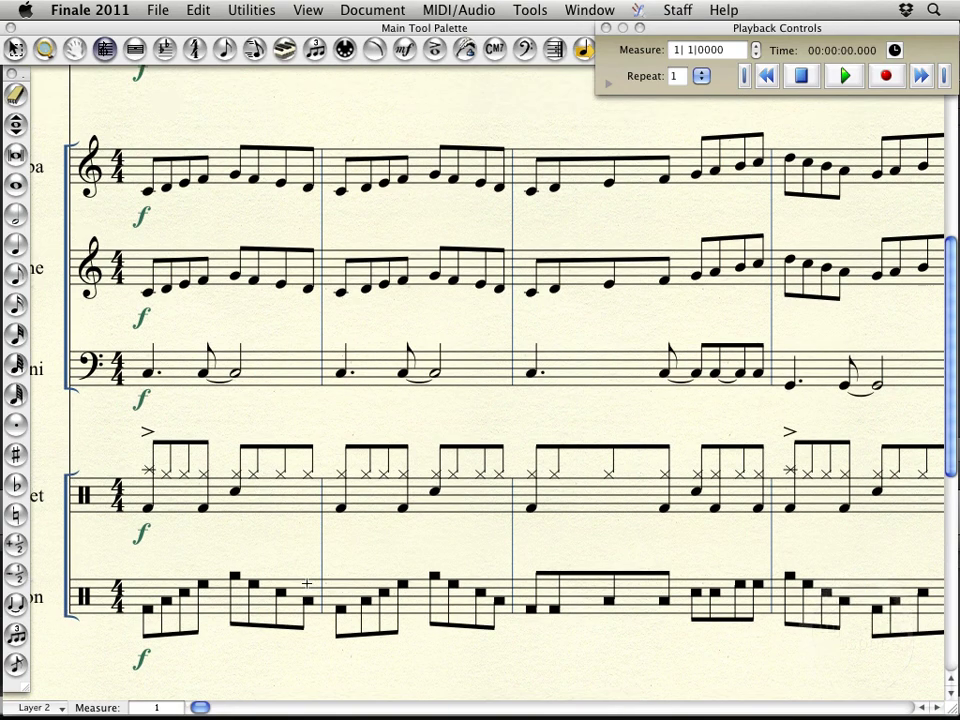